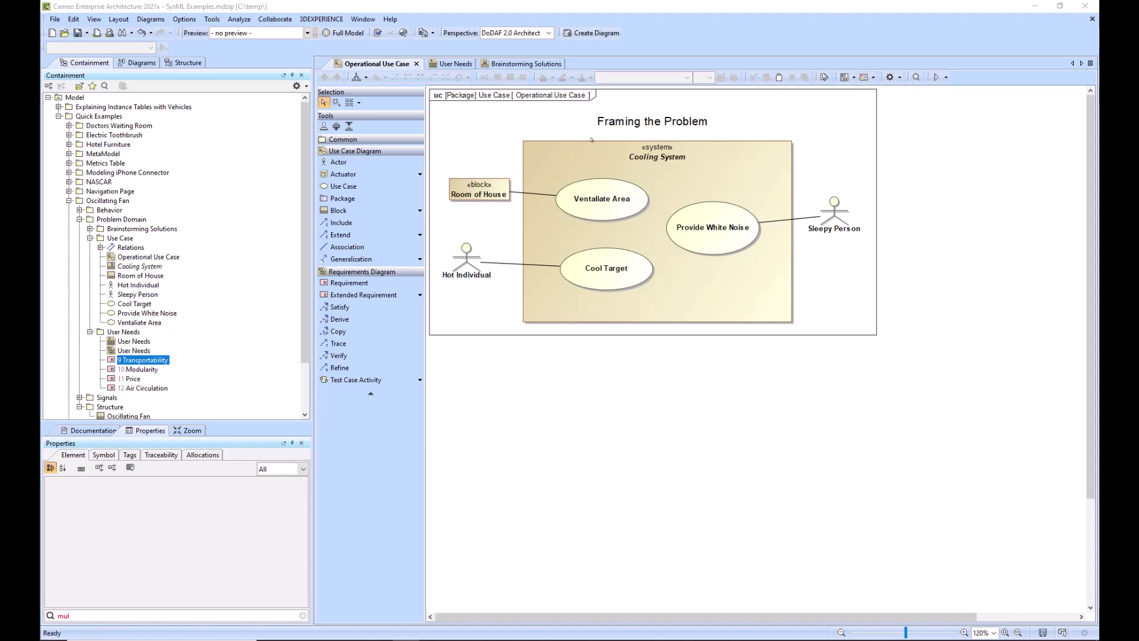
Show the User Needs table with Transportability, Modularity, Price and Air Circulation requirements.
click(455, 64)
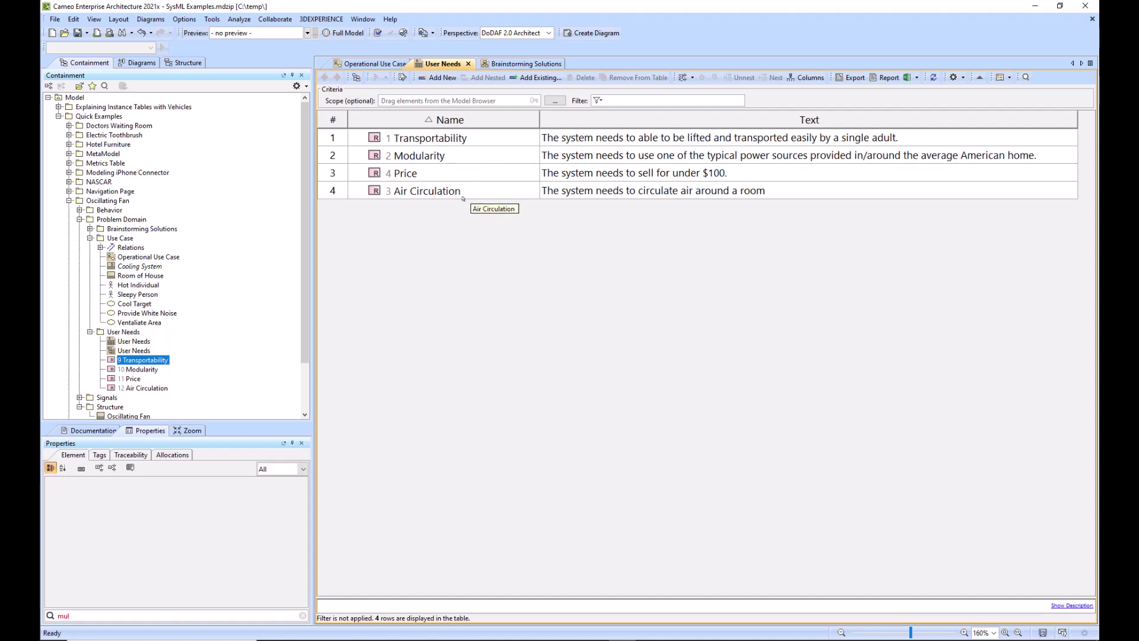
Return to the Operational Use Case diagram and select the Cooling System boundary.
click(373, 64)
click(552, 159)
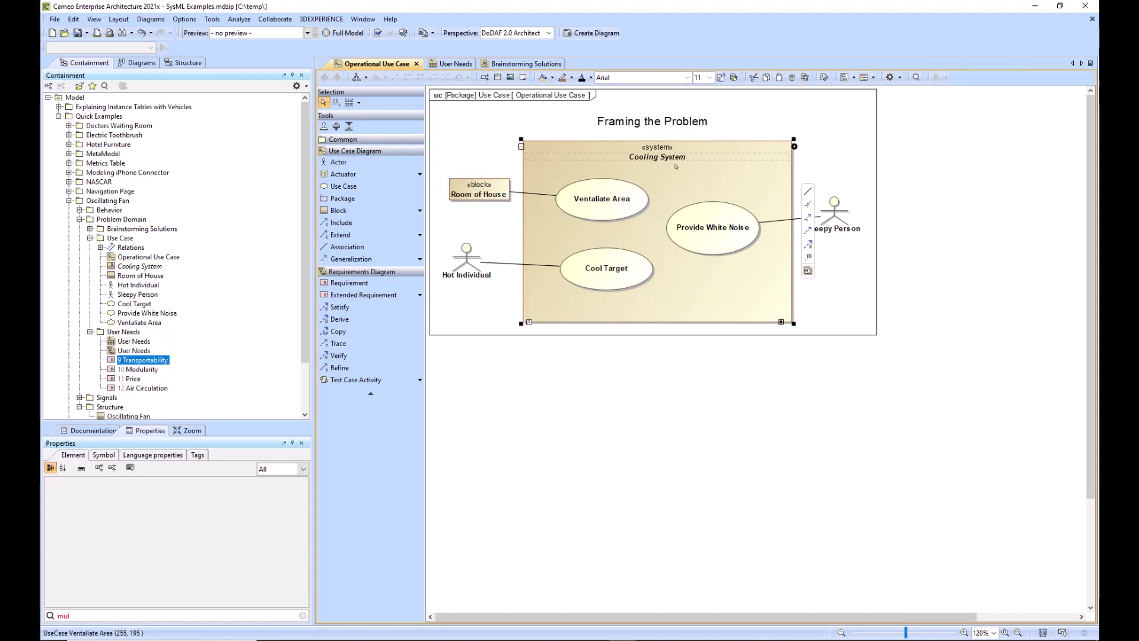
click(832, 165)
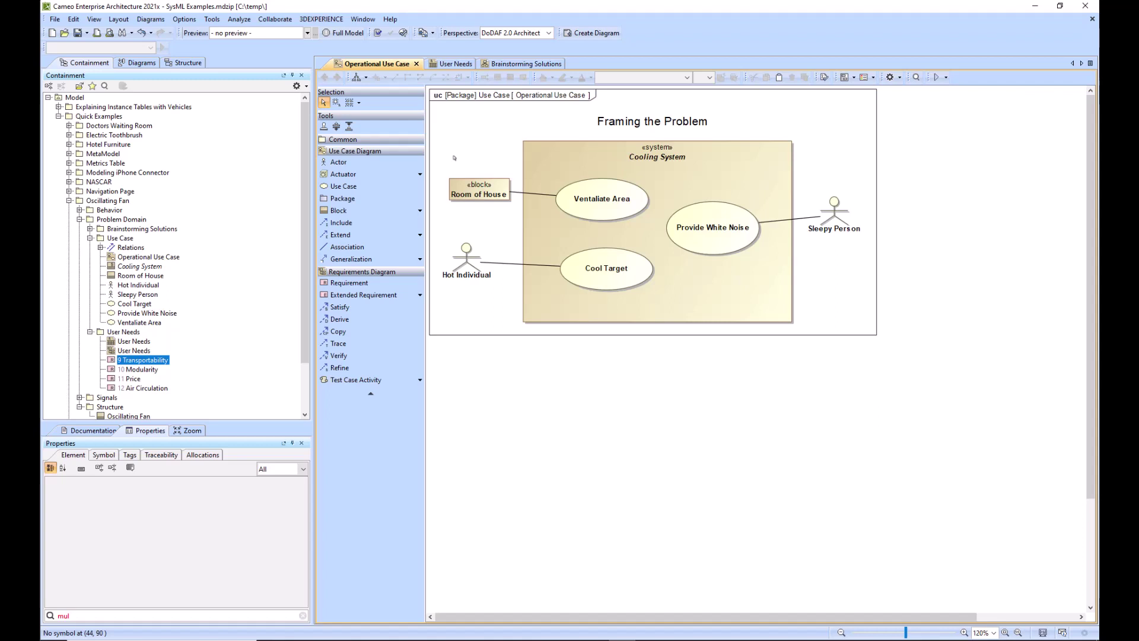
click(453, 64)
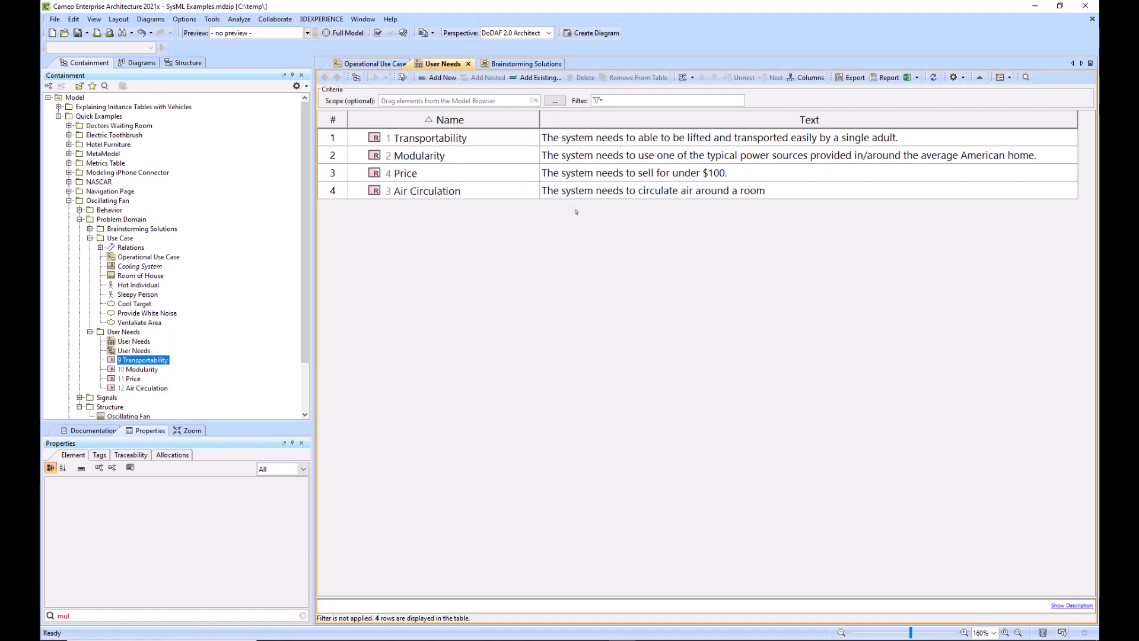
click(373, 63)
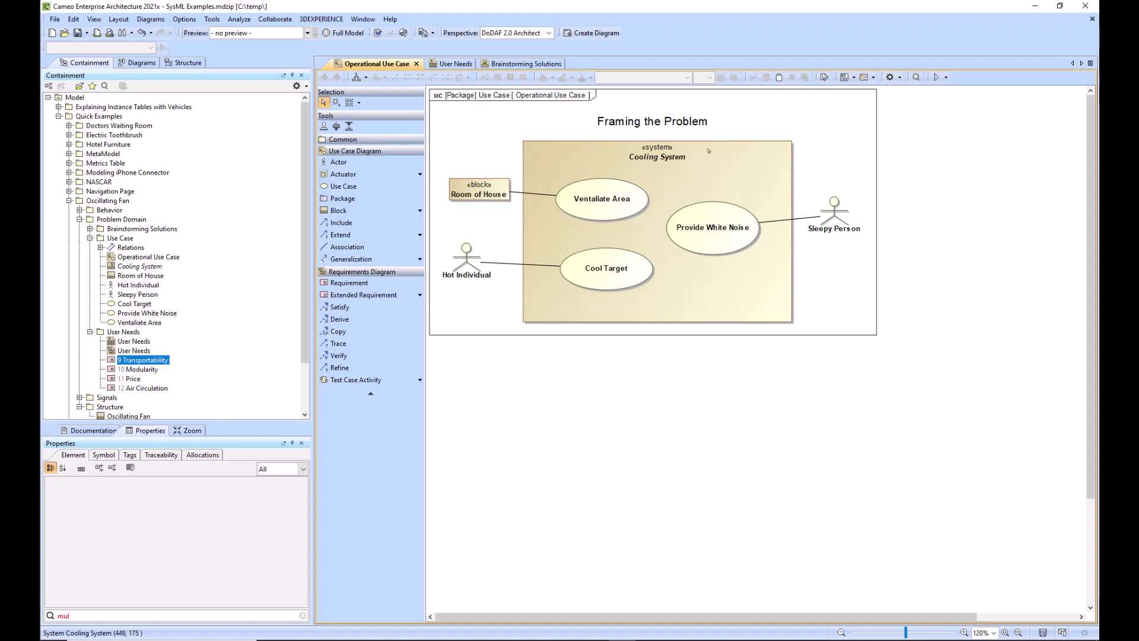
Create a SysML activity diagram for Provide White Noise with an initial node, action and flow final.
click(667, 234)
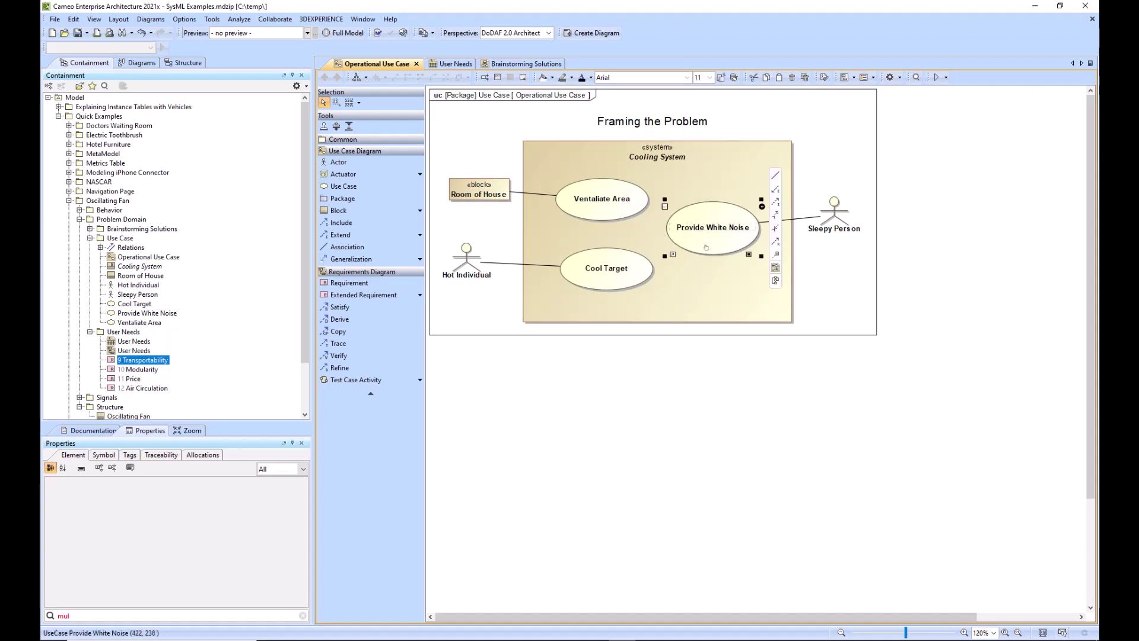
click(775, 271)
click(347, 258)
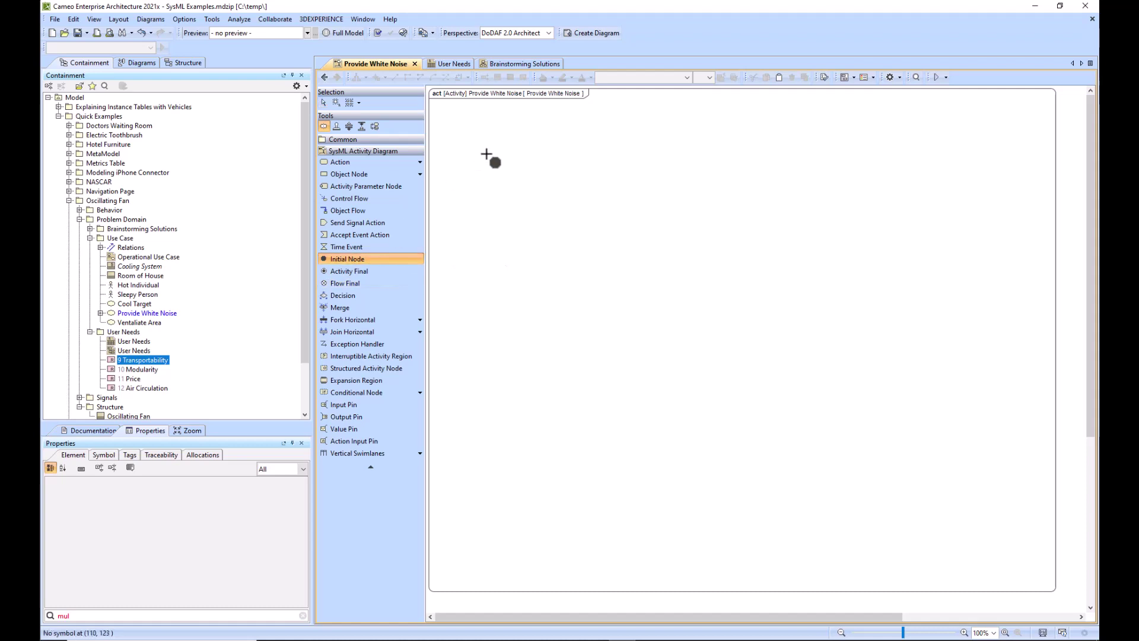
click(493, 160)
click(340, 162)
click(345, 283)
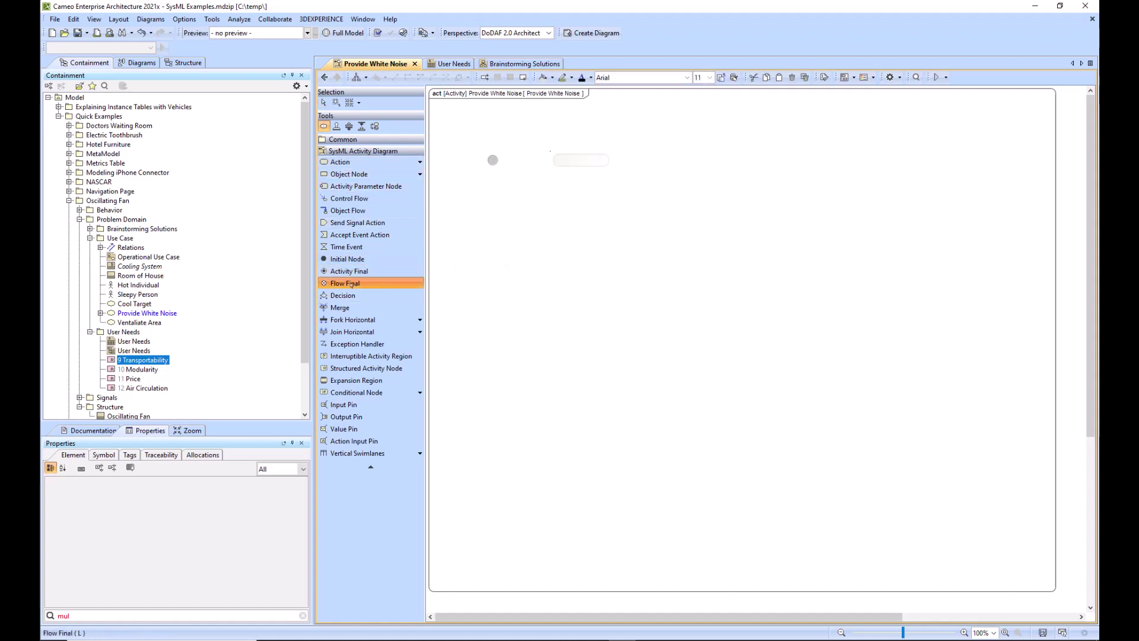
click(647, 160)
Connect initial node to action and action to flow final with control flows.
click(492, 160)
drag(511, 150, 585, 162)
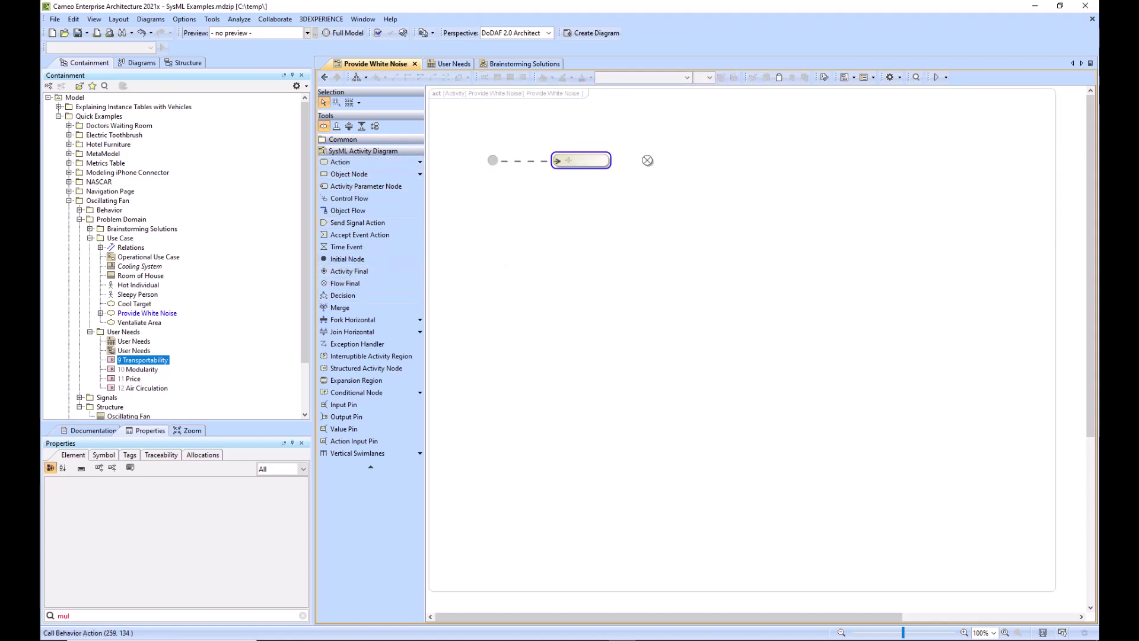
drag(623, 120, 647, 160)
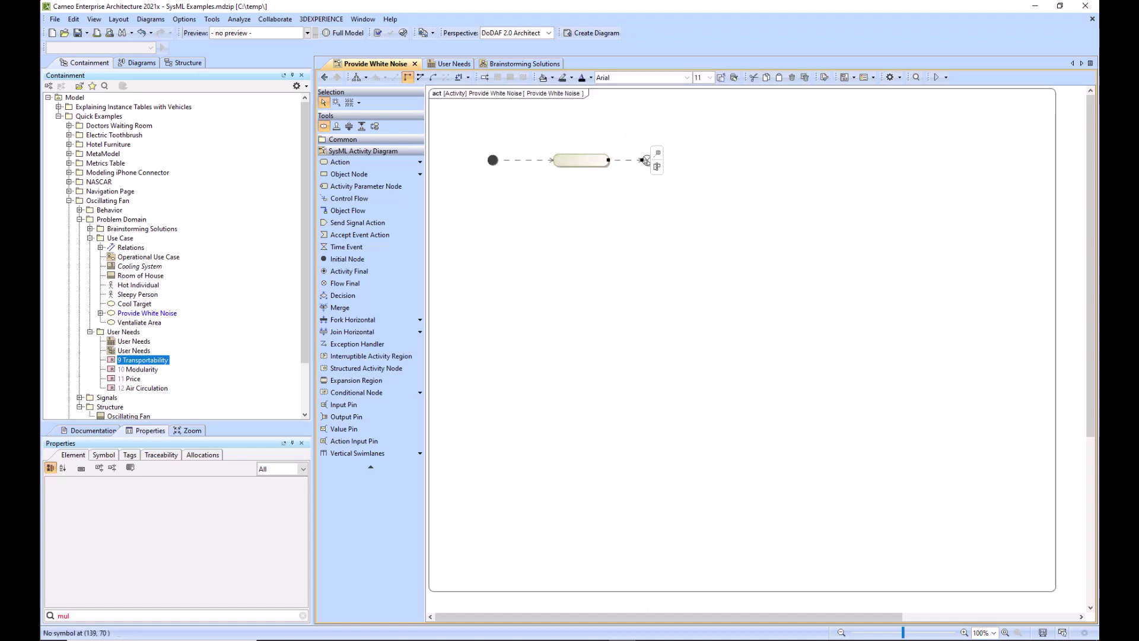
Reopen the activity diagram, shift the three nodes up and left, then go back.
click(324, 77)
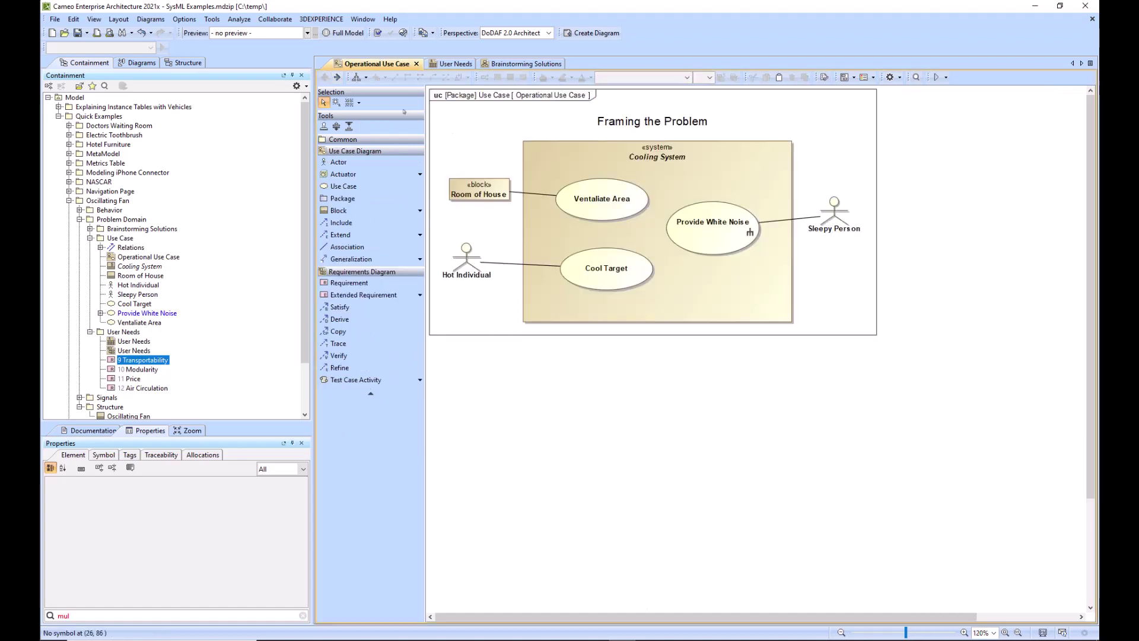
double_click(730, 240)
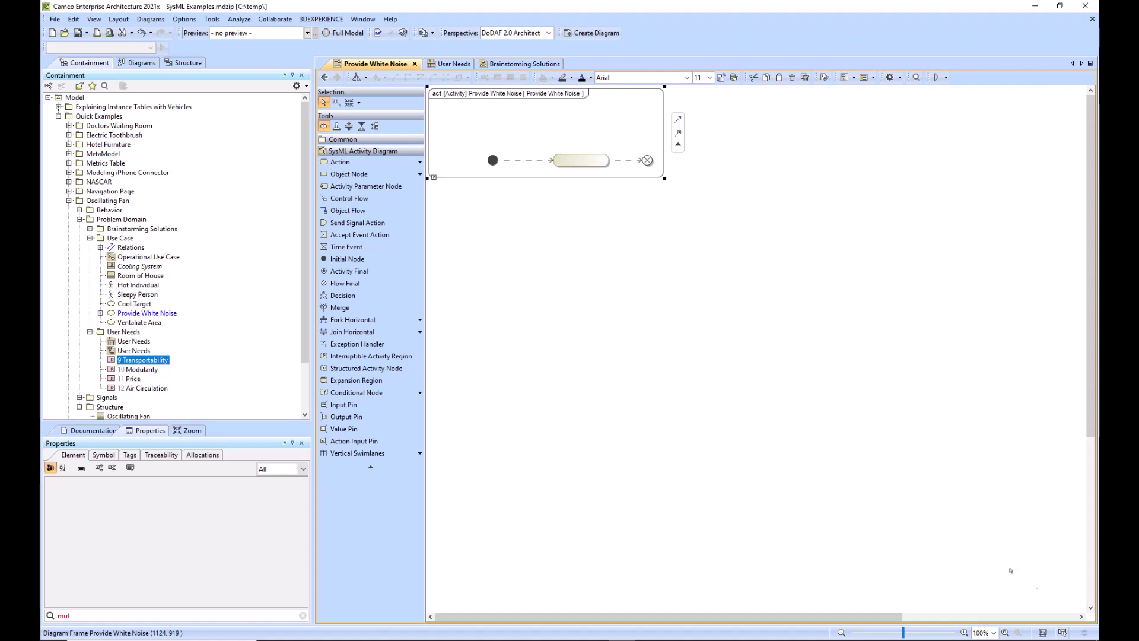
drag(662, 172, 461, 145)
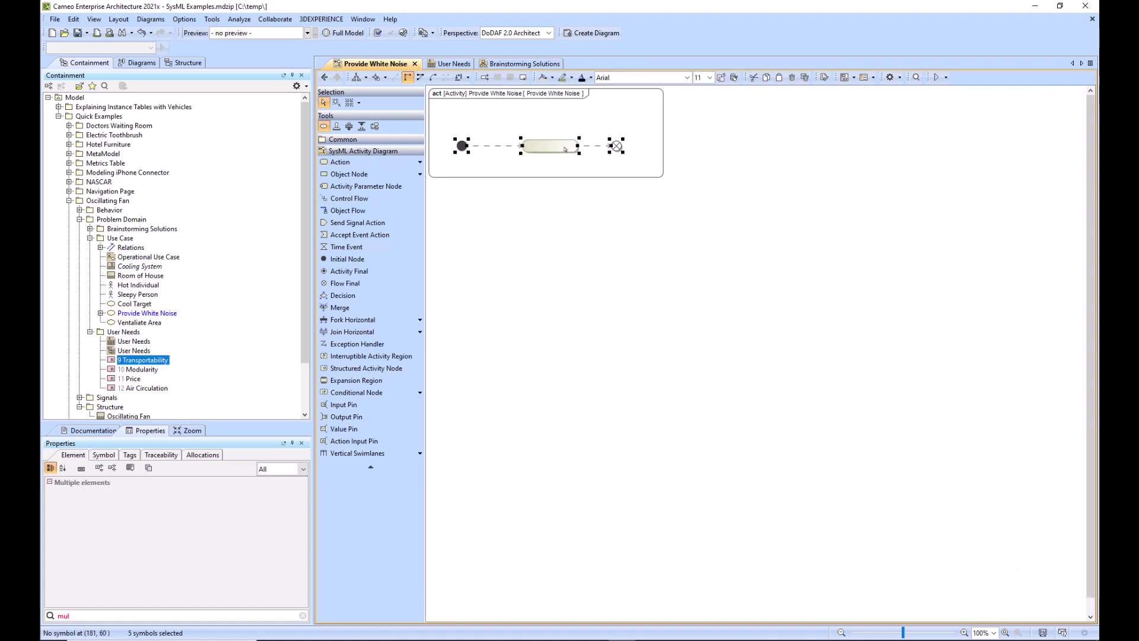
click(324, 77)
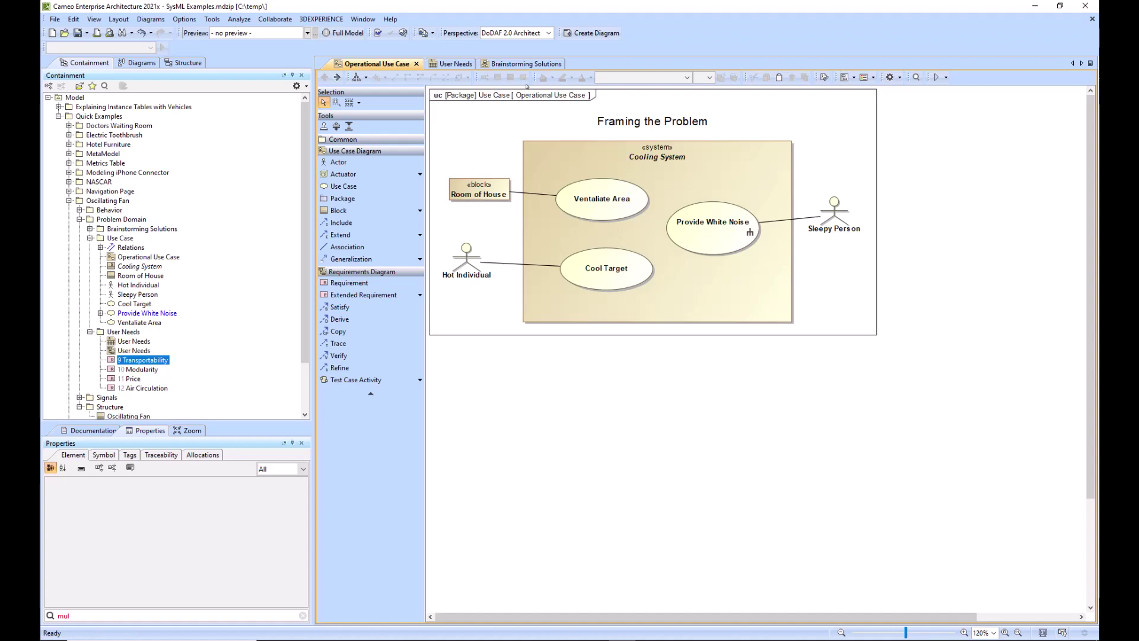
Inspect the AC Unit, Ceiling Fan, Oscillating Fan and Box Fan blocks, then view User Needs.
click(513, 64)
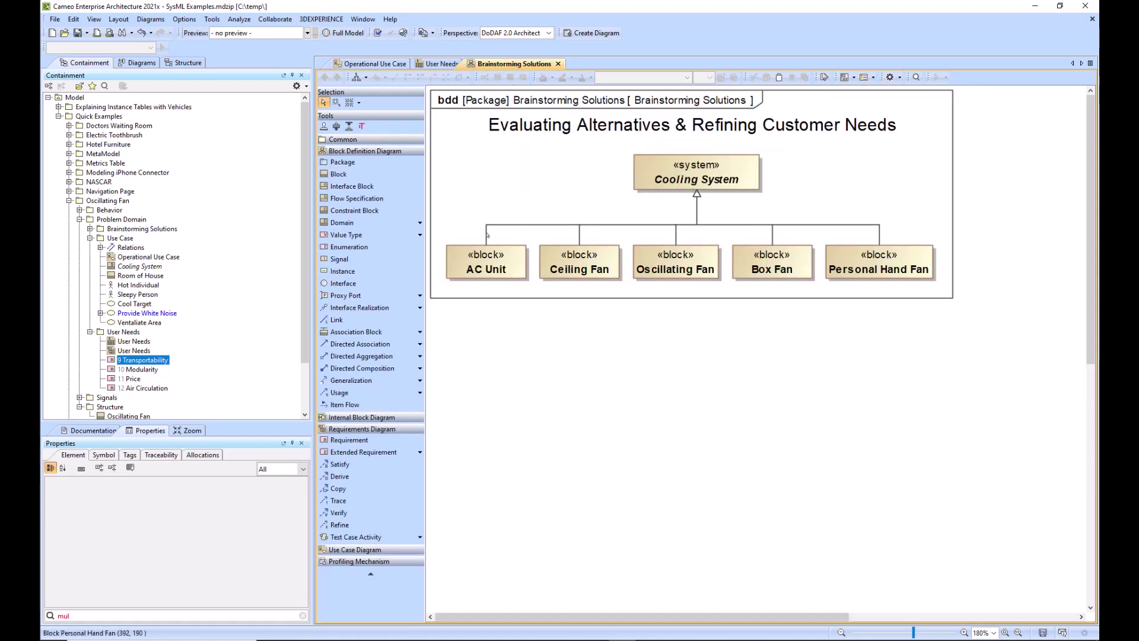
click(501, 267)
click(611, 266)
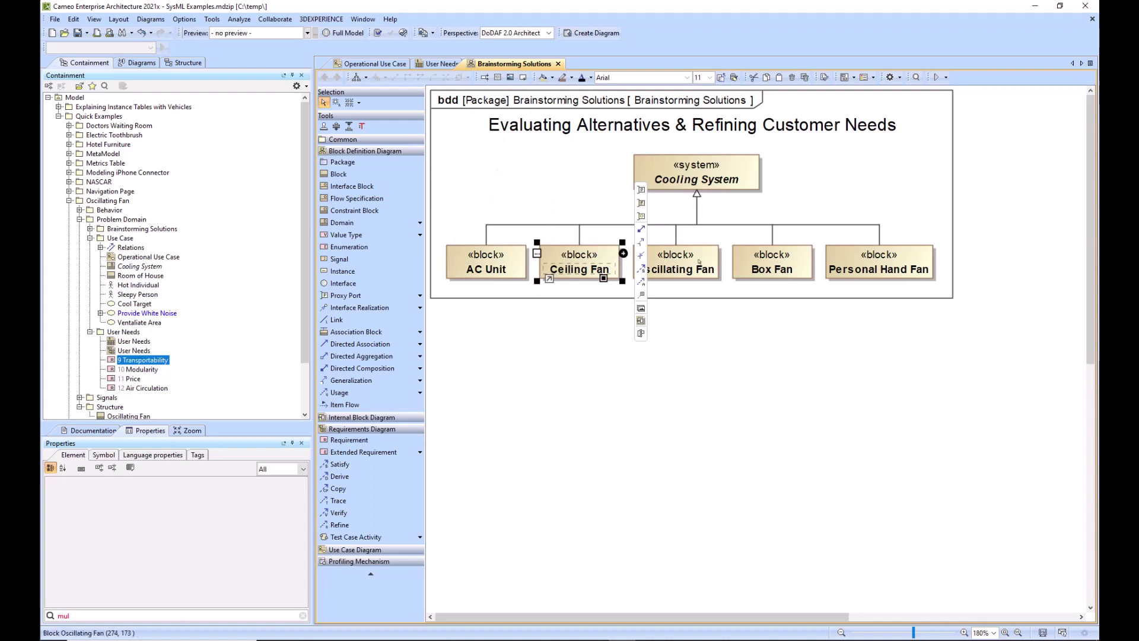
click(676, 266)
click(771, 266)
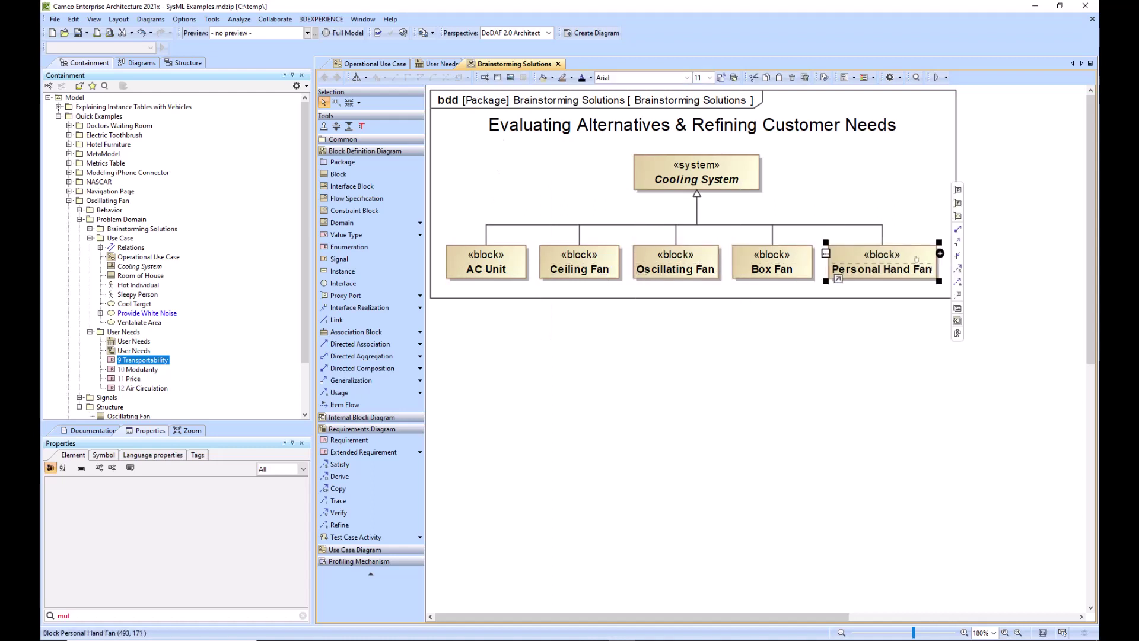
click(926, 221)
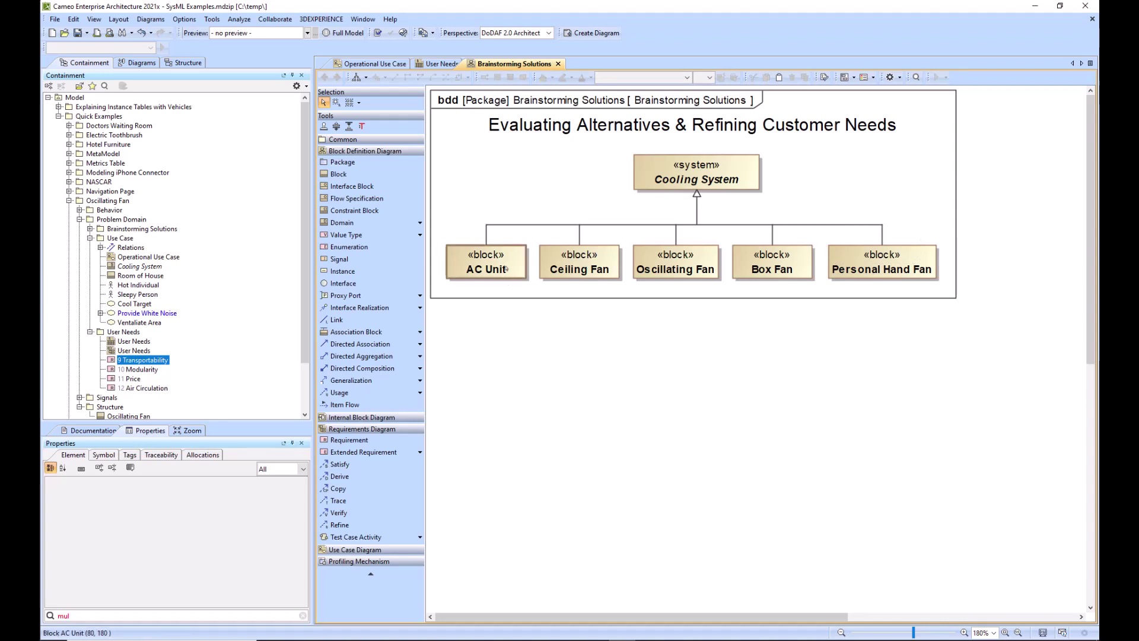
click(486, 264)
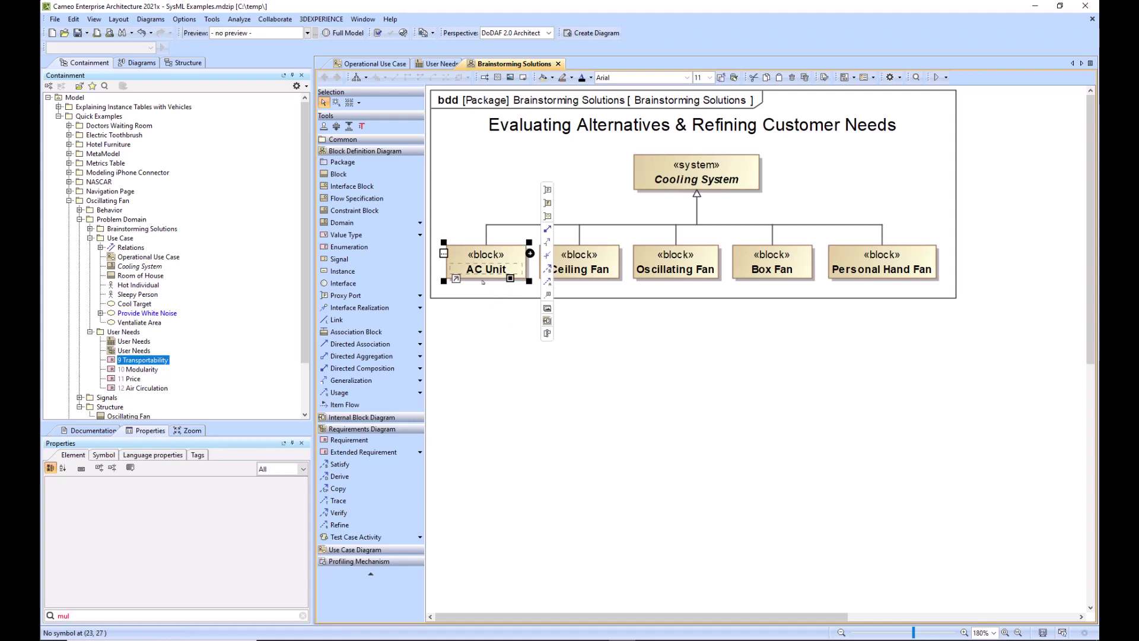
click(433, 67)
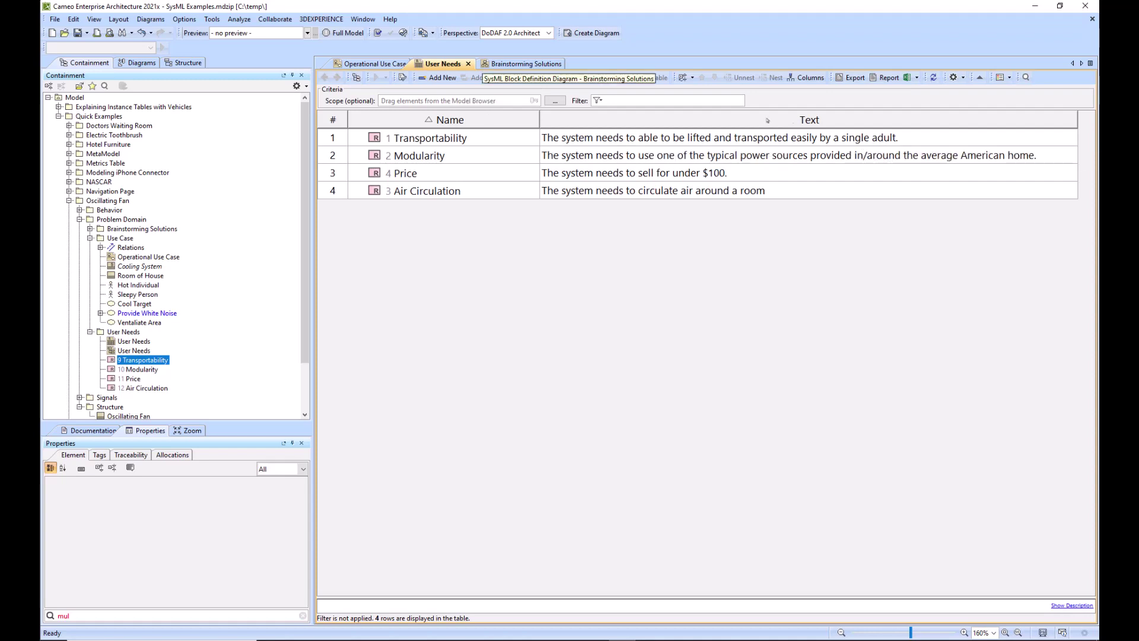
Return to Brainstorming Solutions and deselect the AC Unit block.
click(500, 65)
click(588, 287)
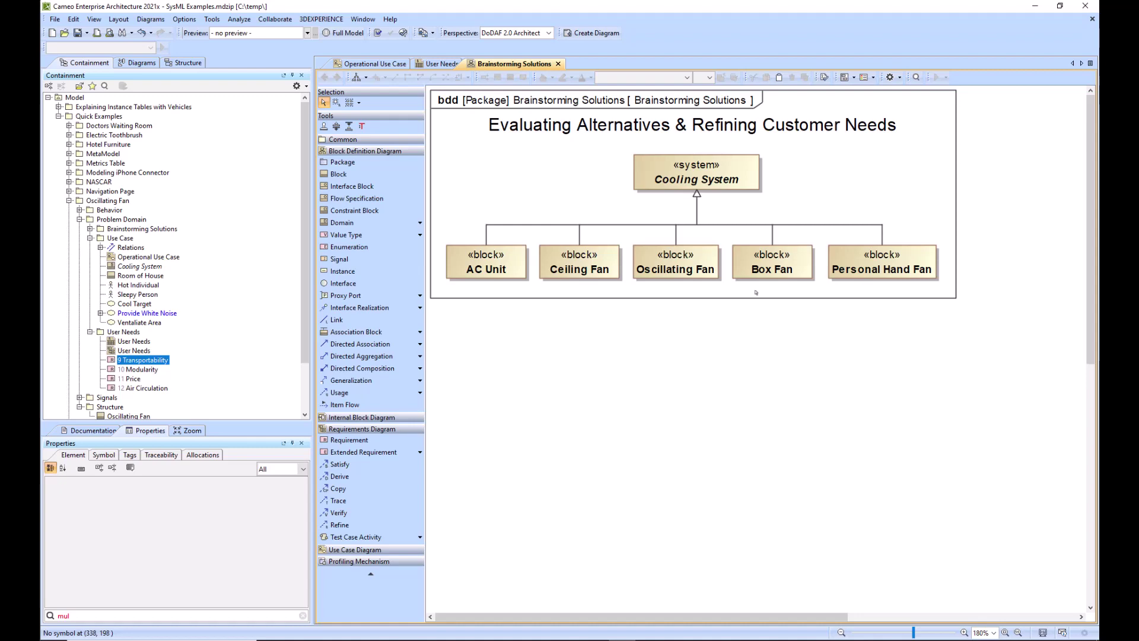
Navigate back with Alt+Left to the Operational Use Case diagram.
key(alt+Left)
key(alt+Left)
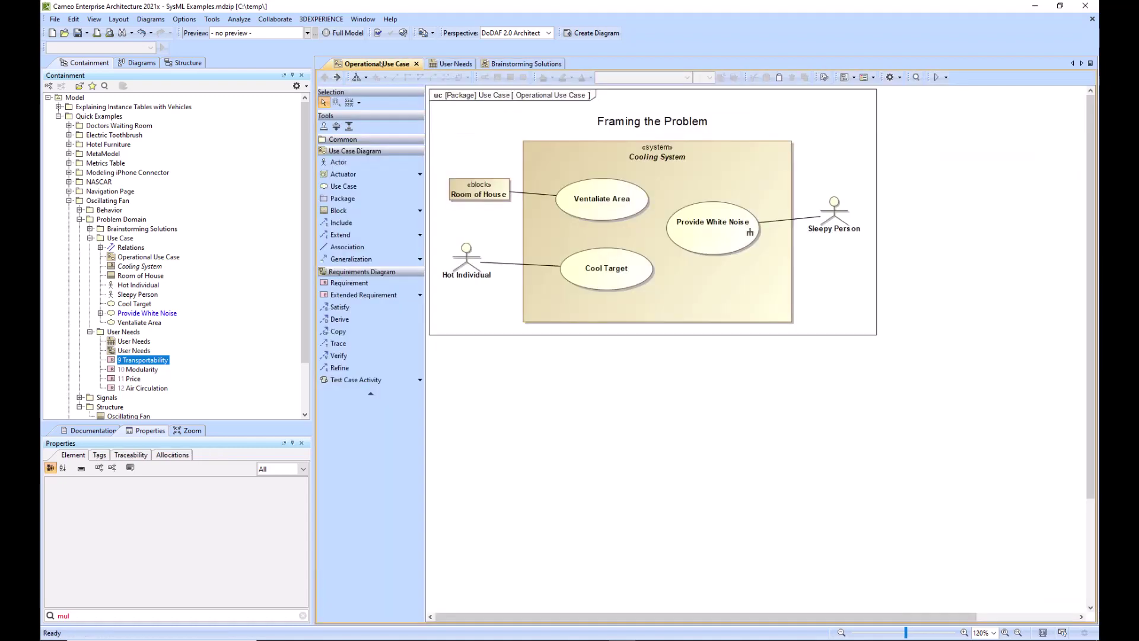